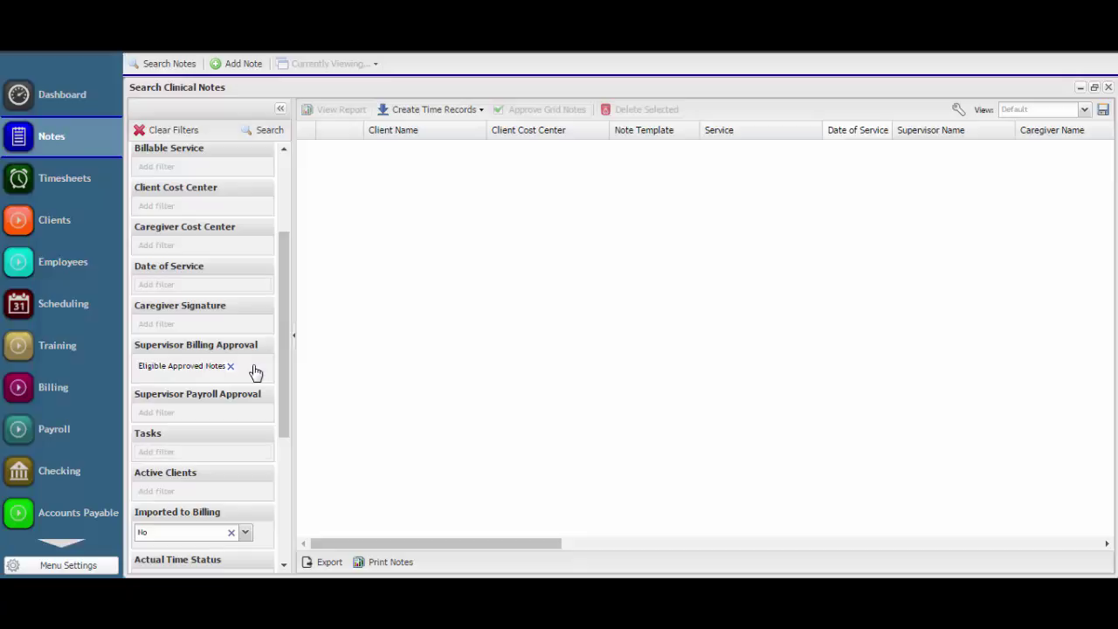
Search for Eligible Approved Notes with Imported to Billing set to No, and review the other available search filters.
key(Return)
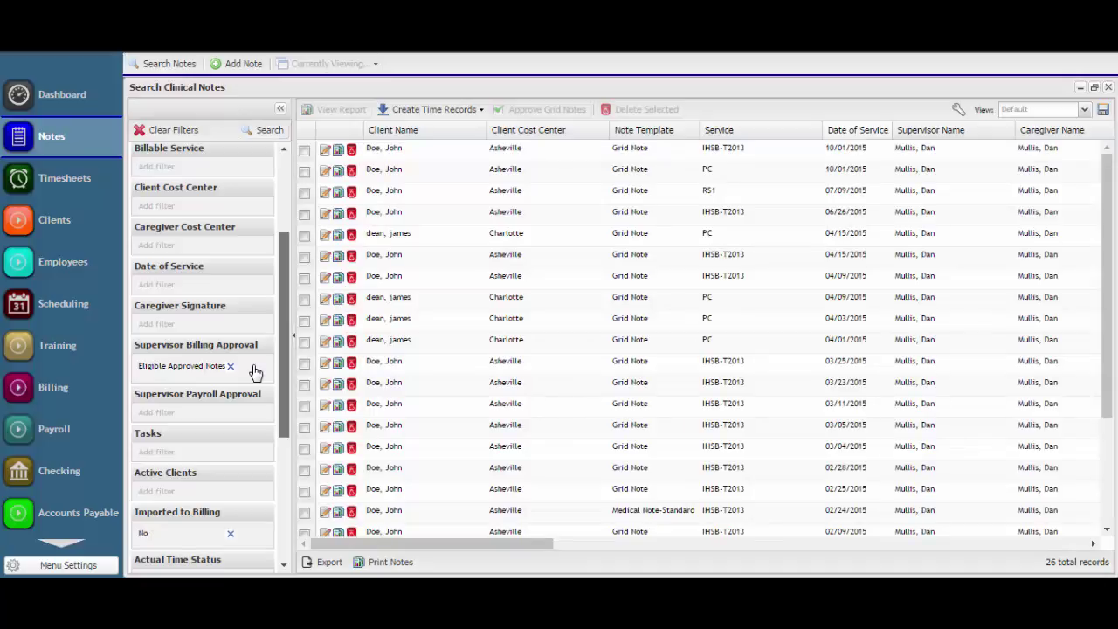
scroll(255, 372, up, 1)
scroll(255, 371, up, 3)
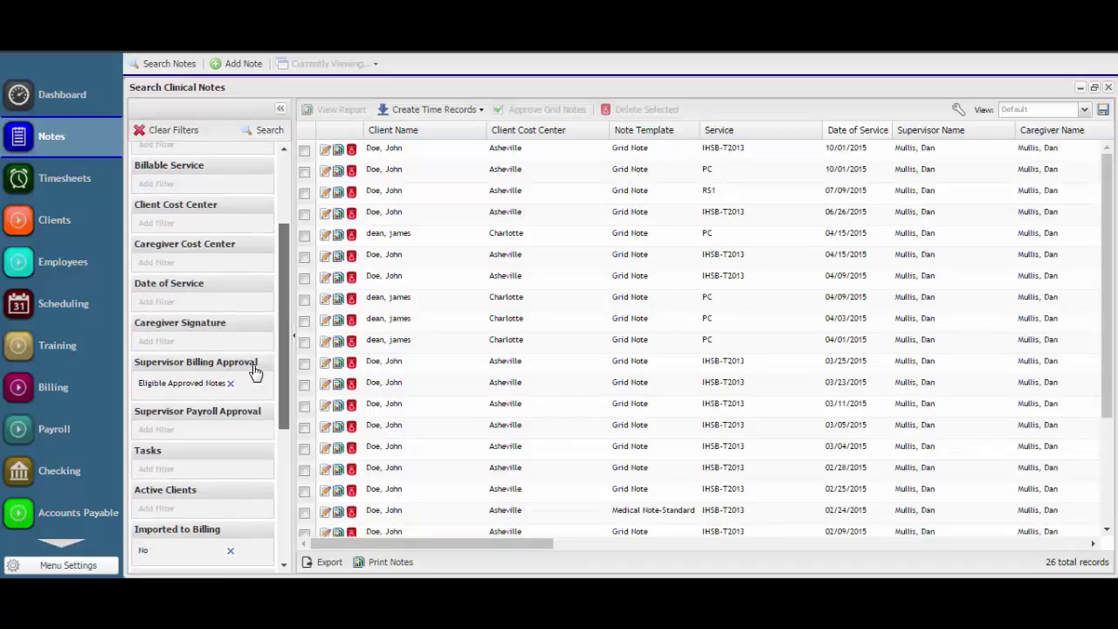
scroll(256, 372, up, 3)
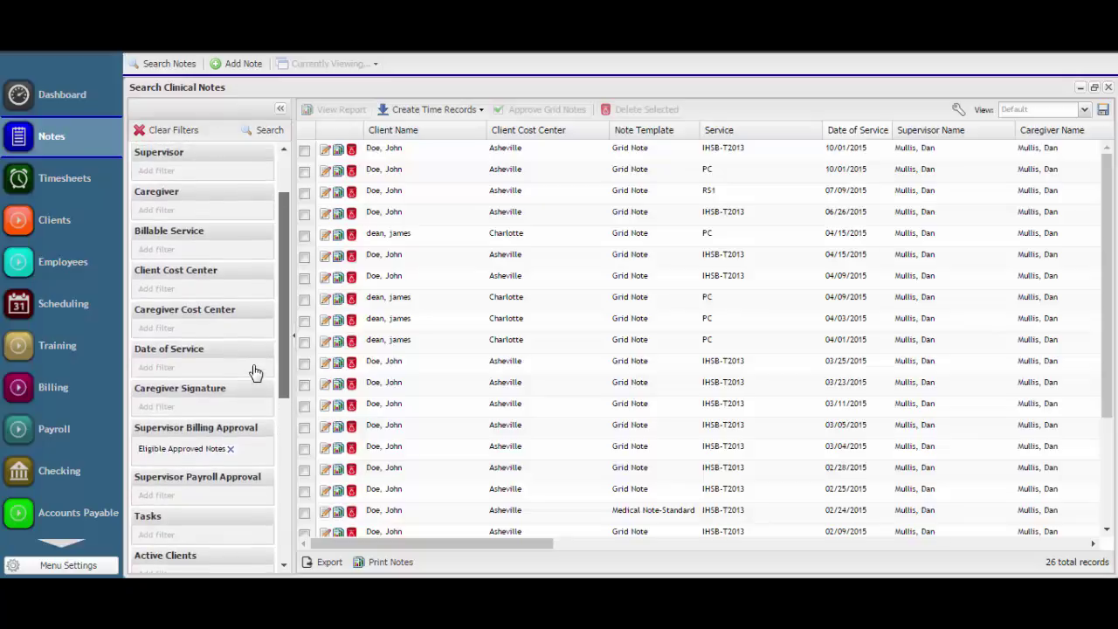
scroll(255, 371, up, 2)
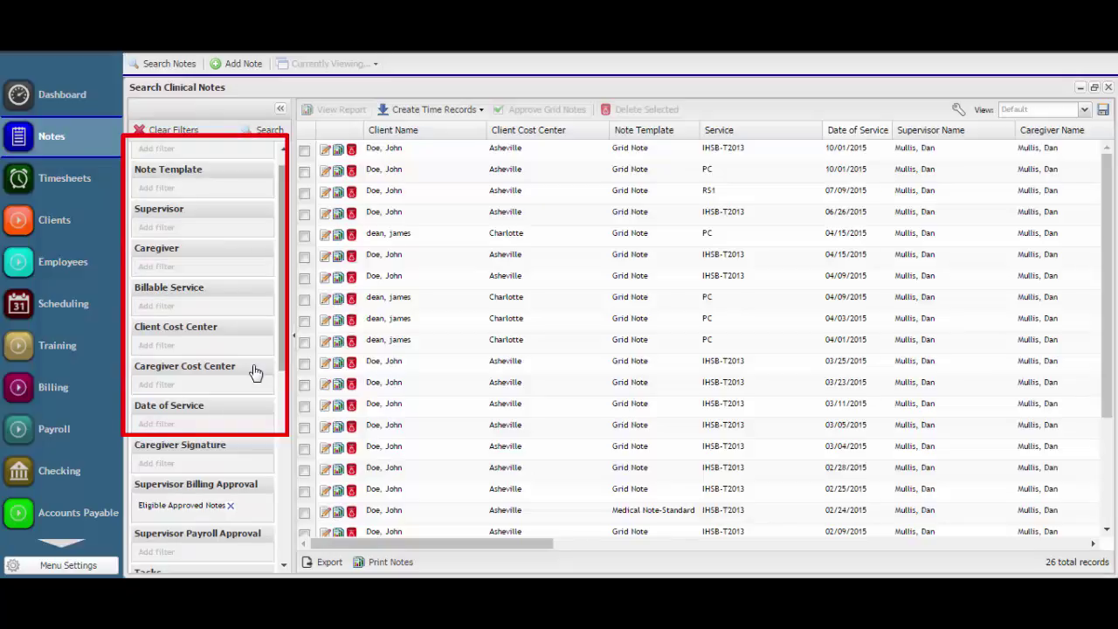
scroll(255, 372, up, 1)
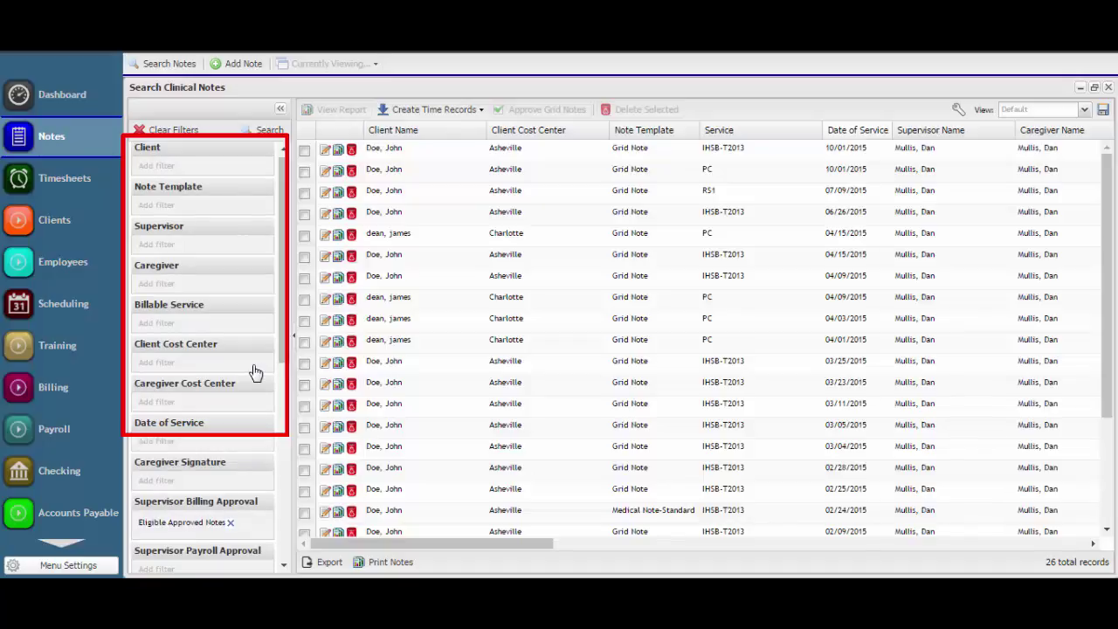
scroll(255, 372, up, 1)
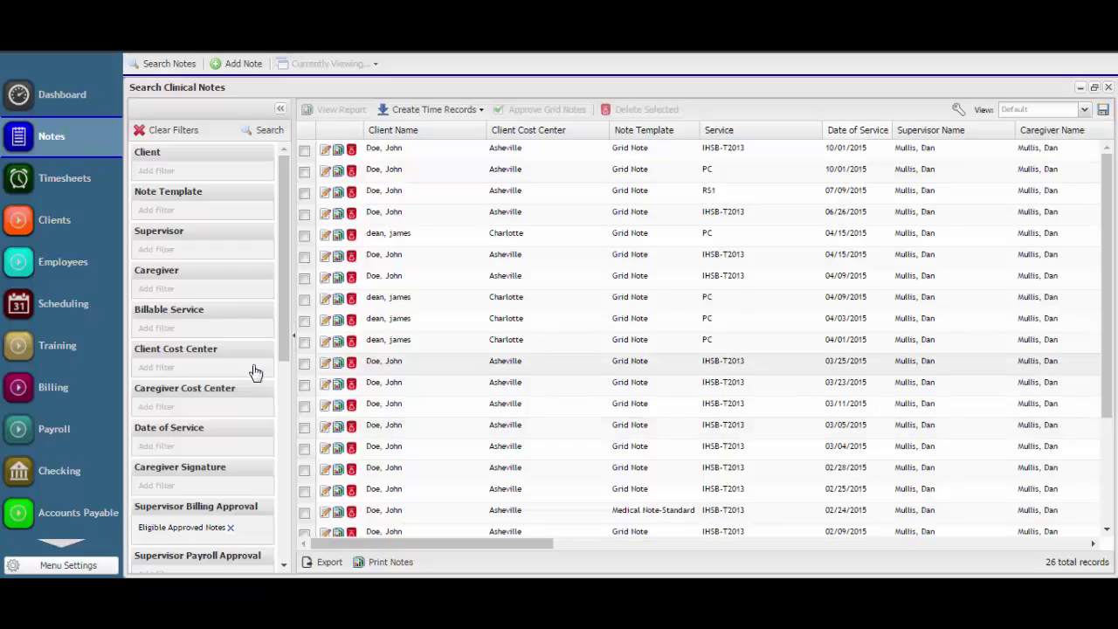
Save the current search setup as a new view named "Billing Step 1".
scroll(255, 371, down, 5)
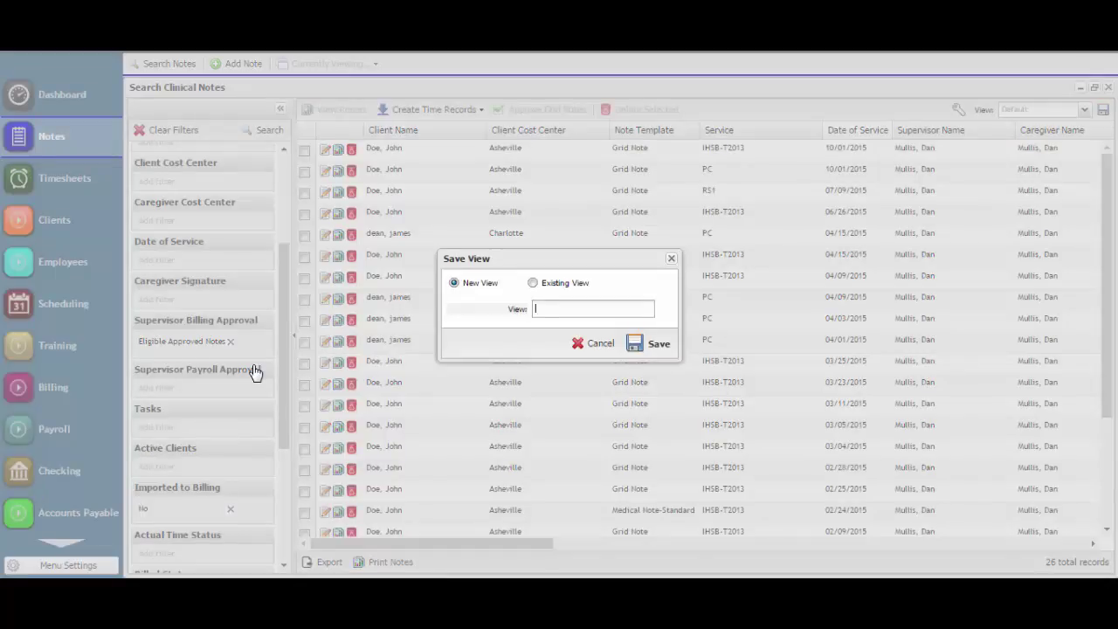
text(Billing St)
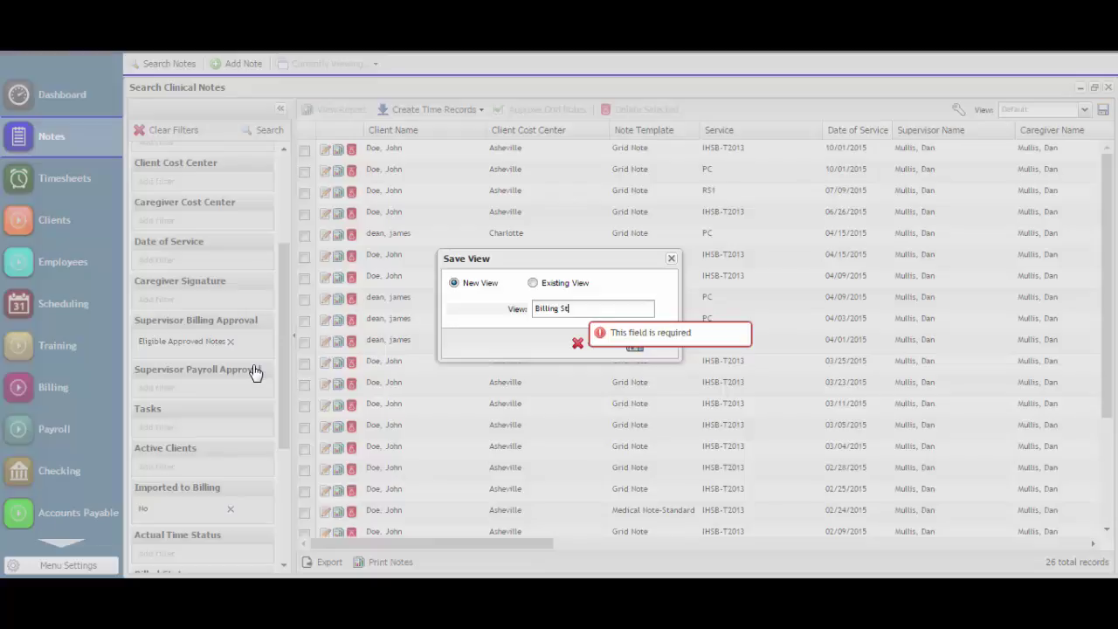
text(ep 1)
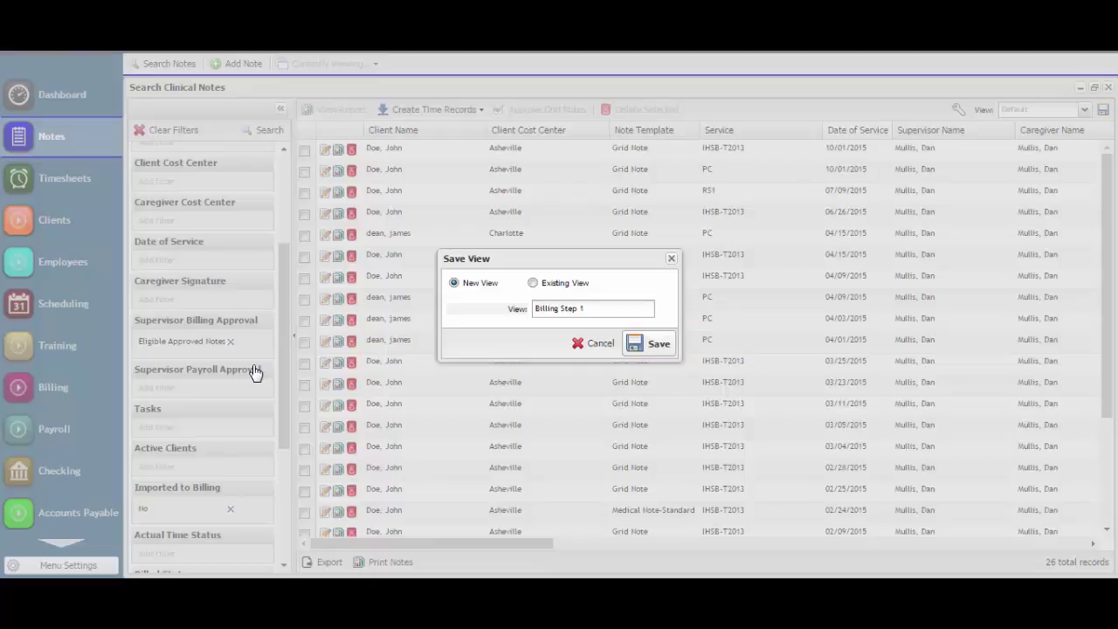
key(Return)
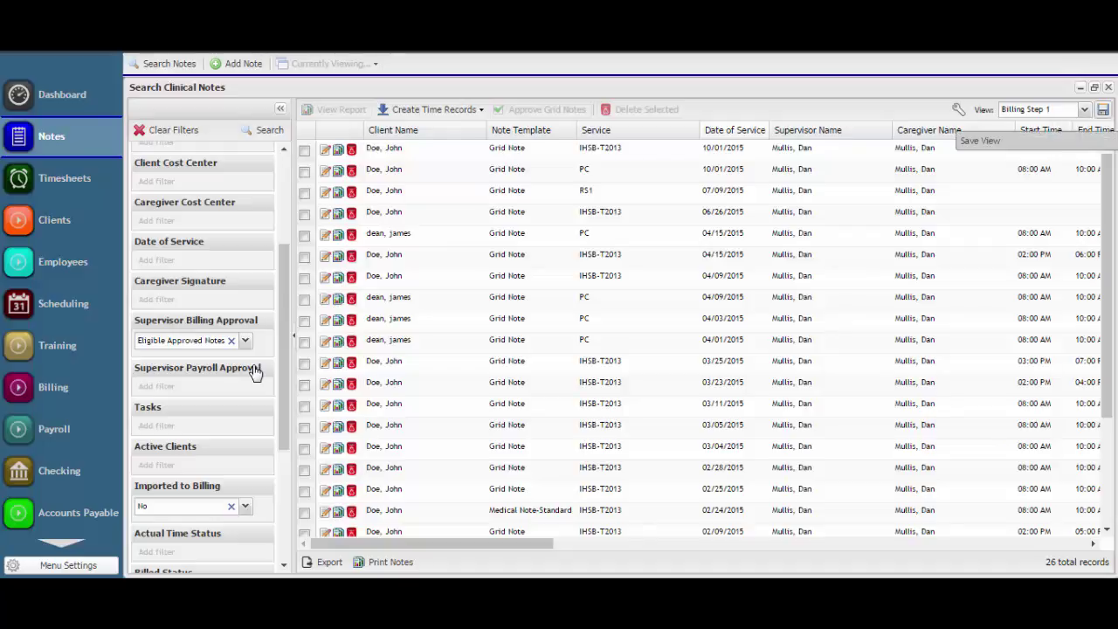
Check the list of saved views and the columns that can be shown in the notes grid.
key(alt+Down)
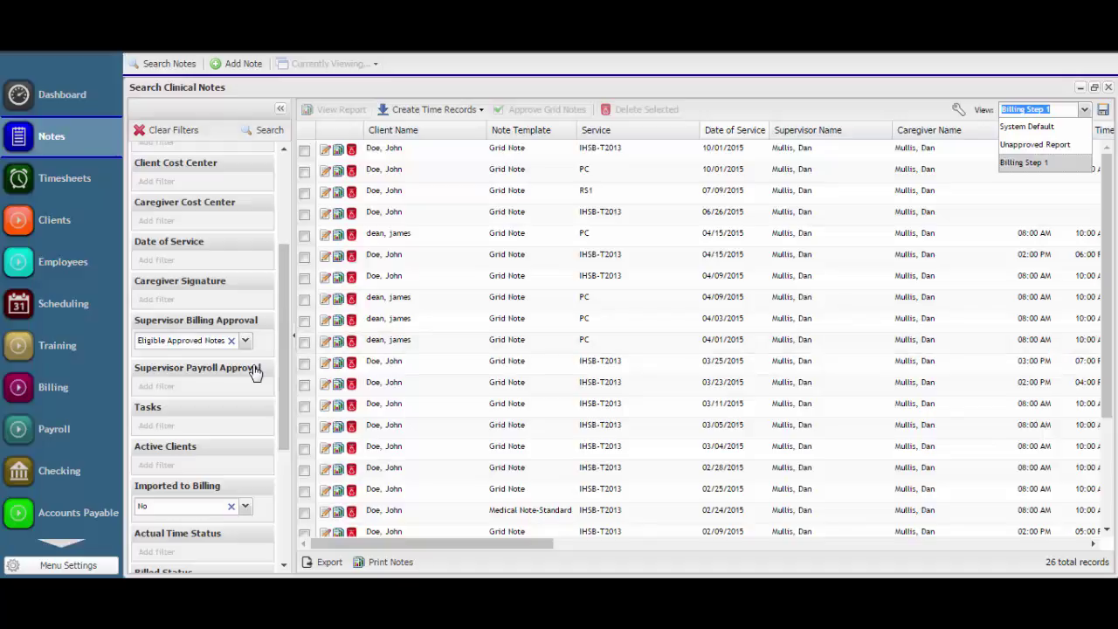
key(Escape)
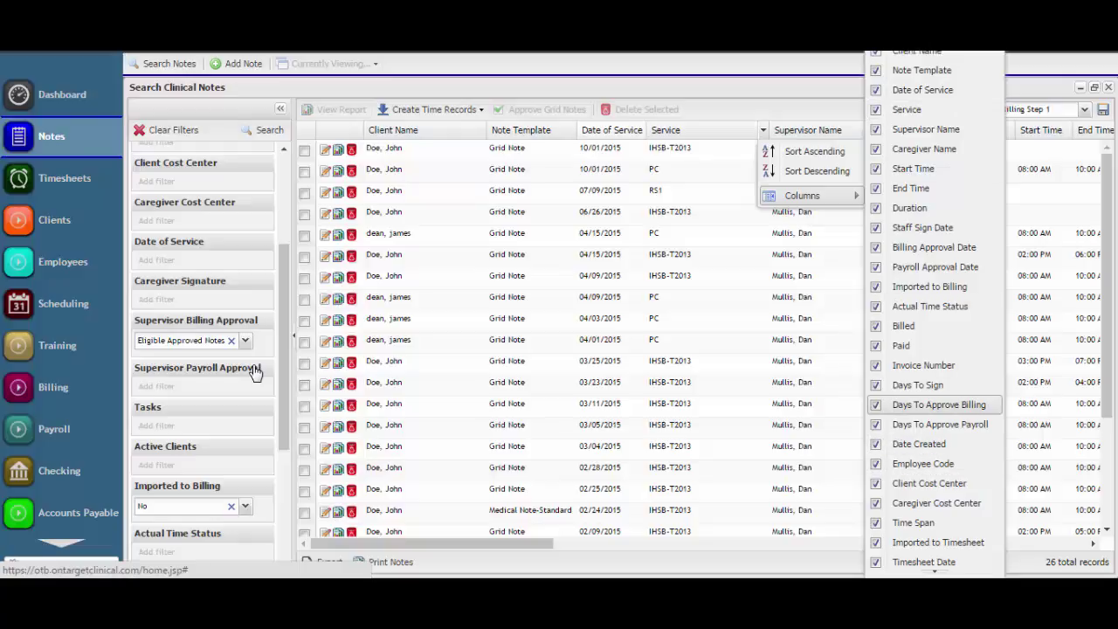
key(Escape)
key(Escape)
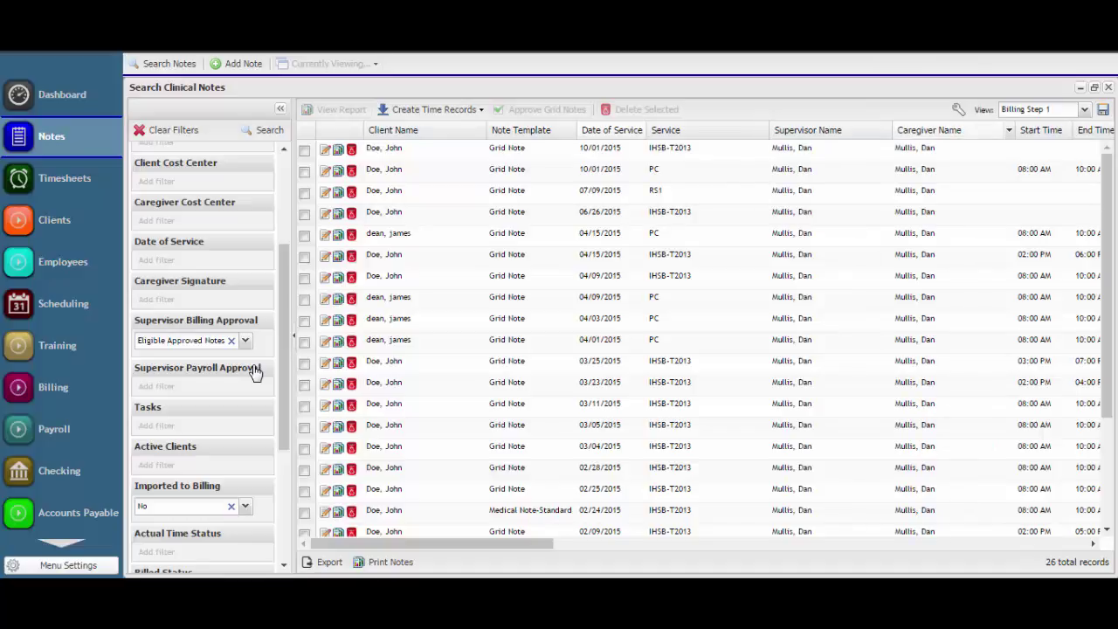
Switch the notes grid to the System Default view.
key(alt+Down)
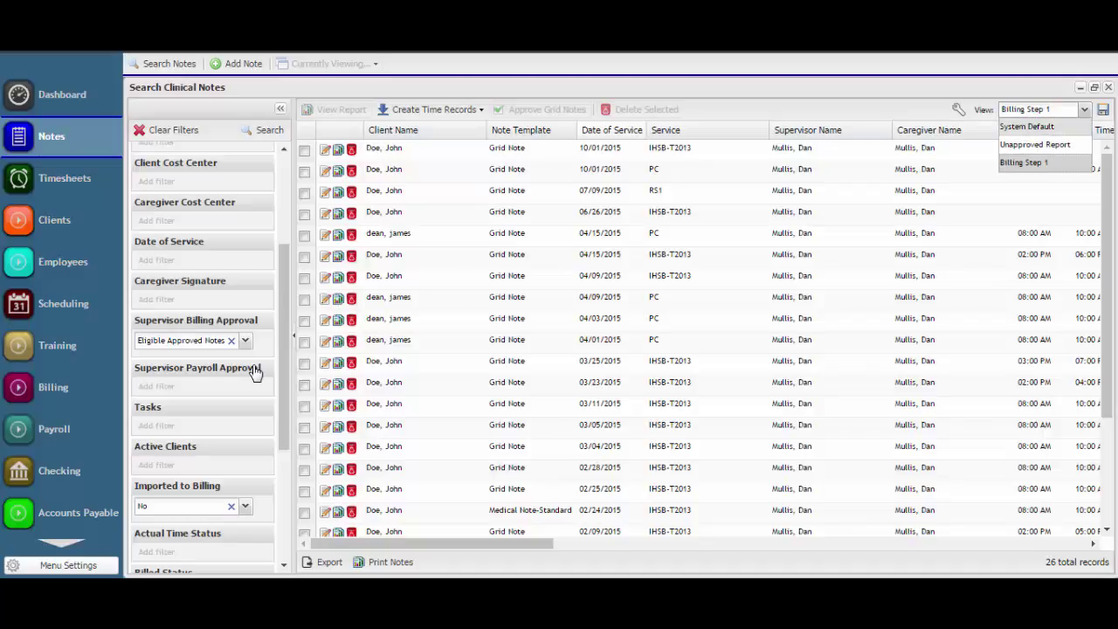
key(Up)
key(Up)
key(Return)
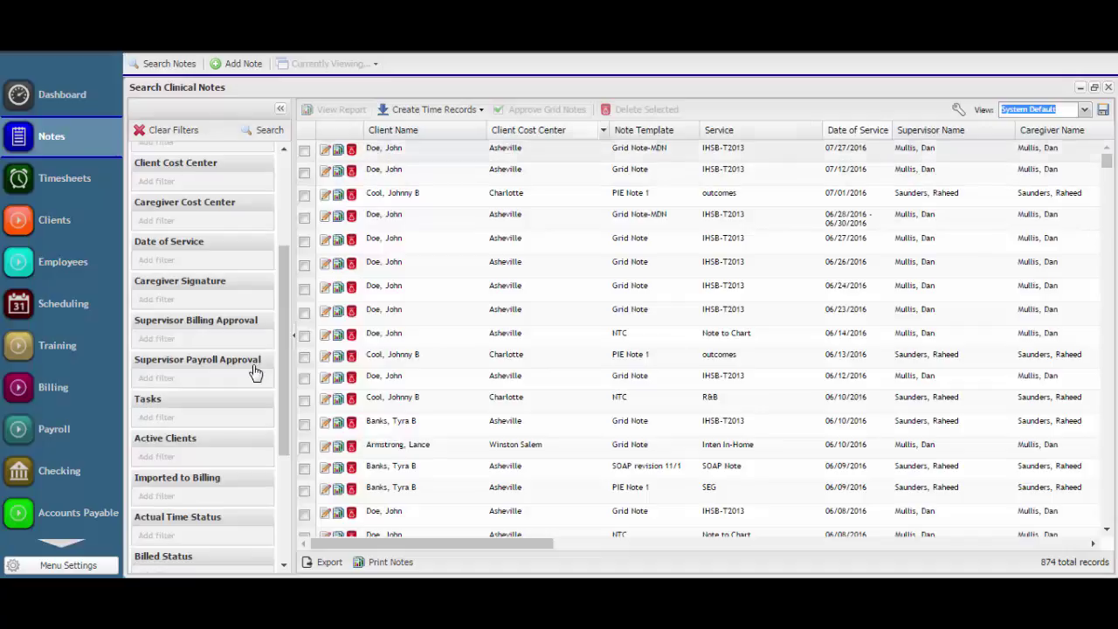
Apply the saved Billing Step 1 view to the notes grid.
key(alt+Down)
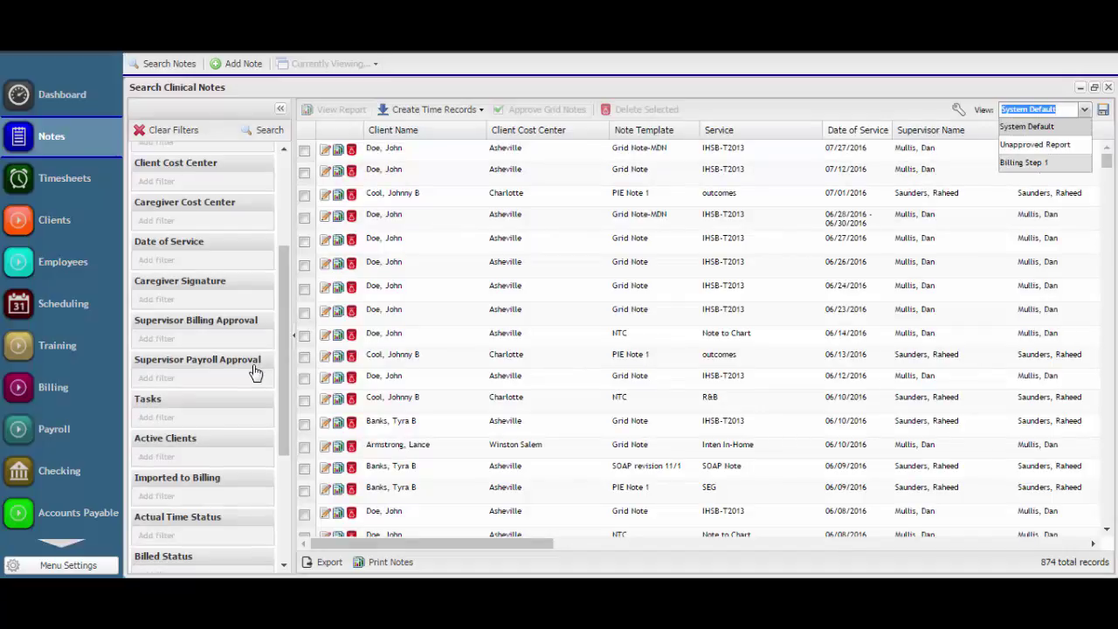
key(Down)
key(Down)
key(Return)
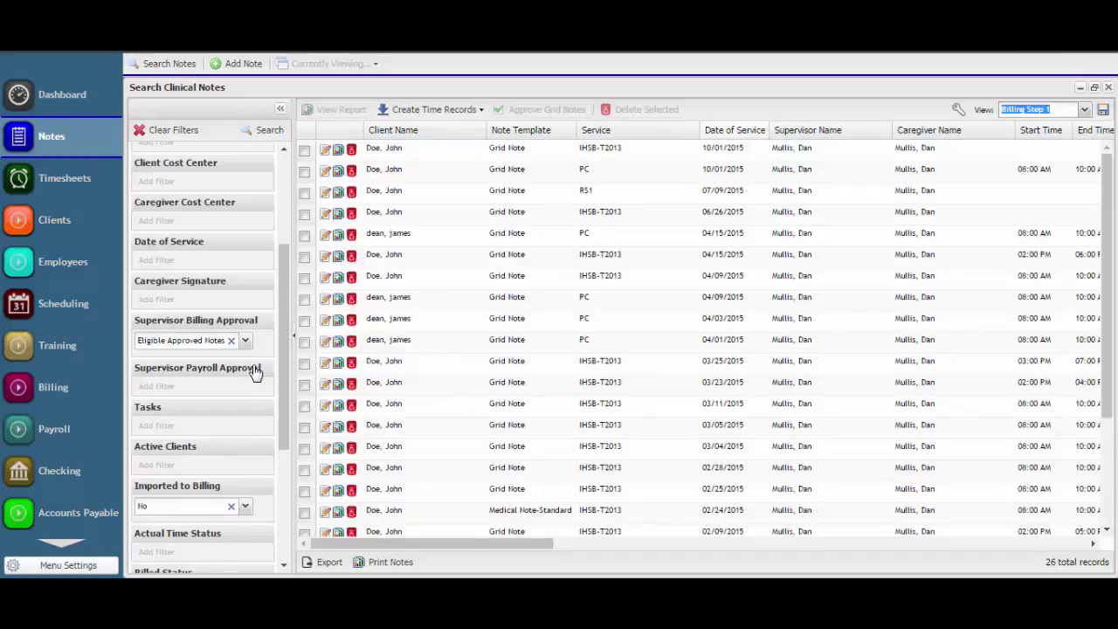
Examine the From Selected and From All options for creating time records.
key(shift+Tab)
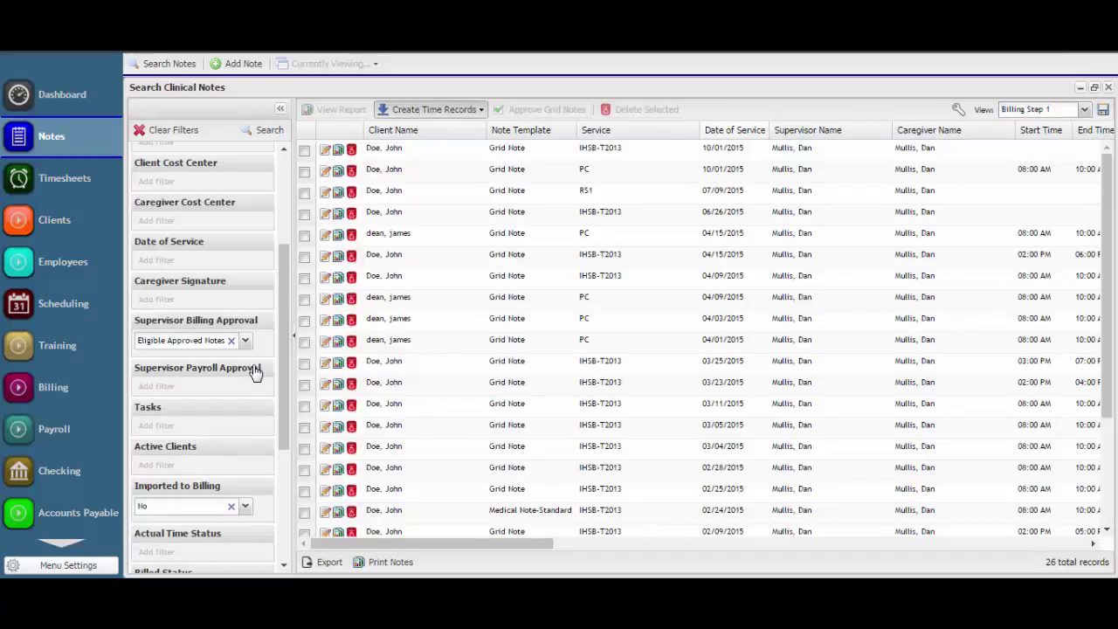
key(Down)
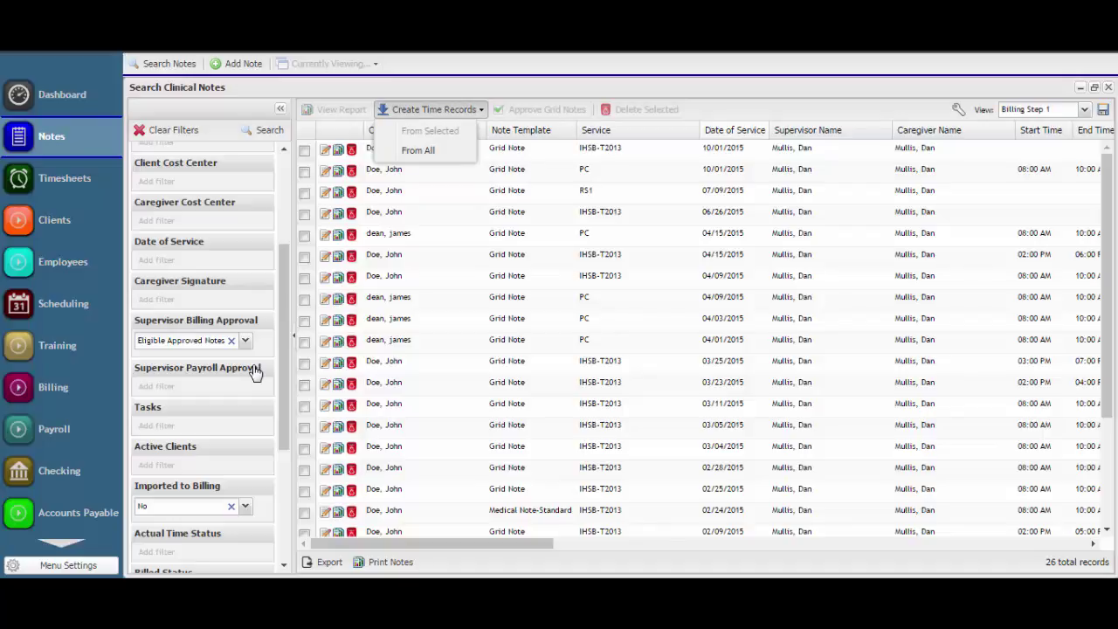
key(Down)
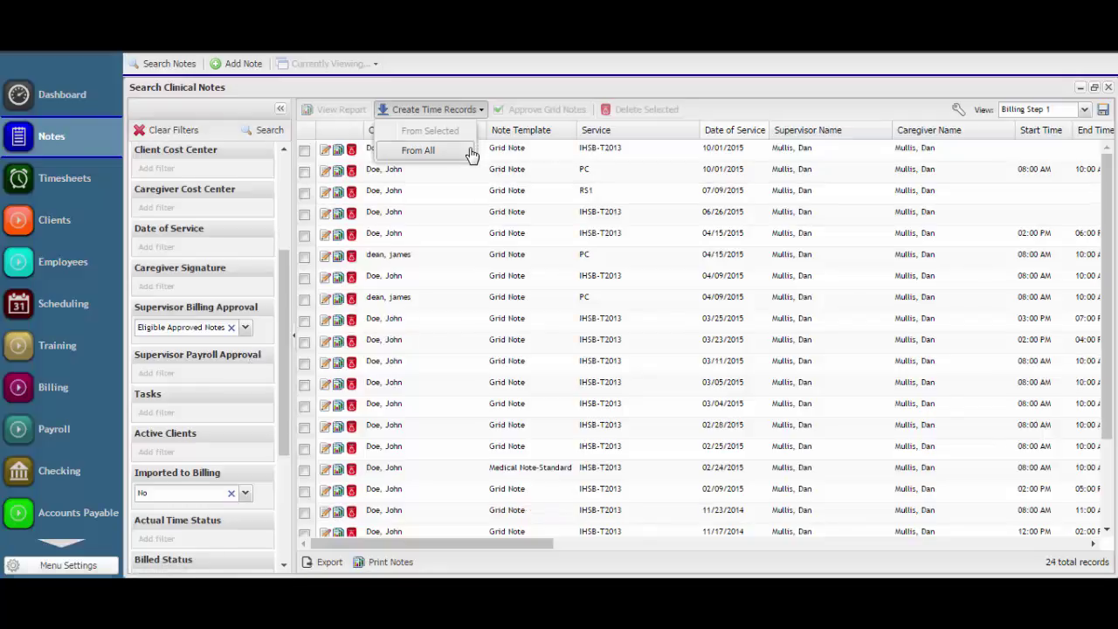
Select the notes dated 03/05/2015, 03/04/2015 and 02/28/2015 and create time records from the selected notes.
click(304, 385)
click(305, 407)
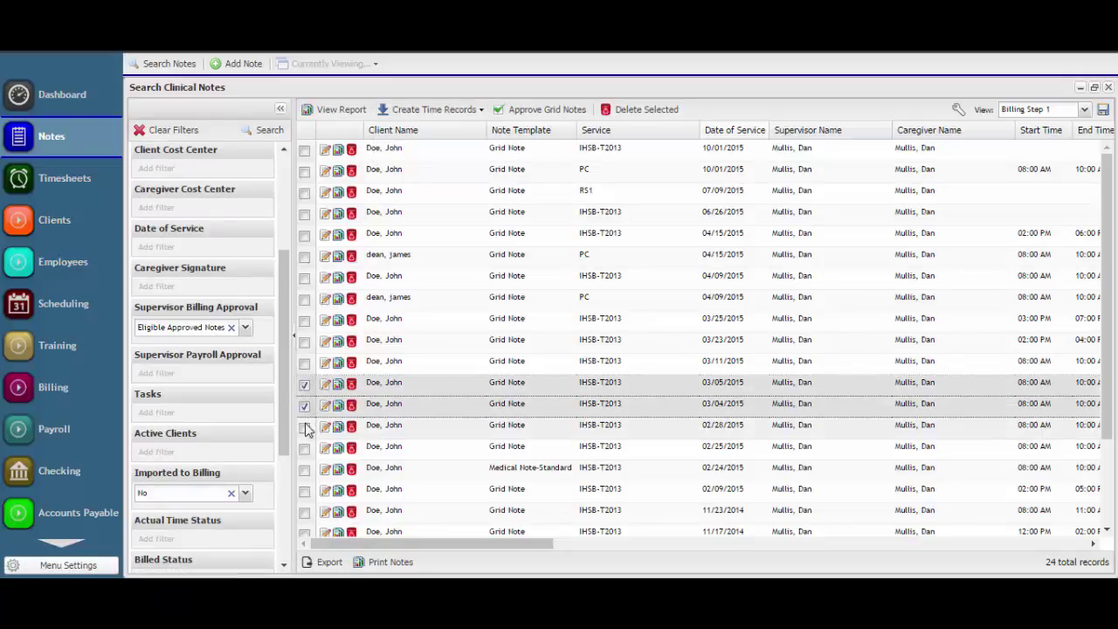
click(304, 429)
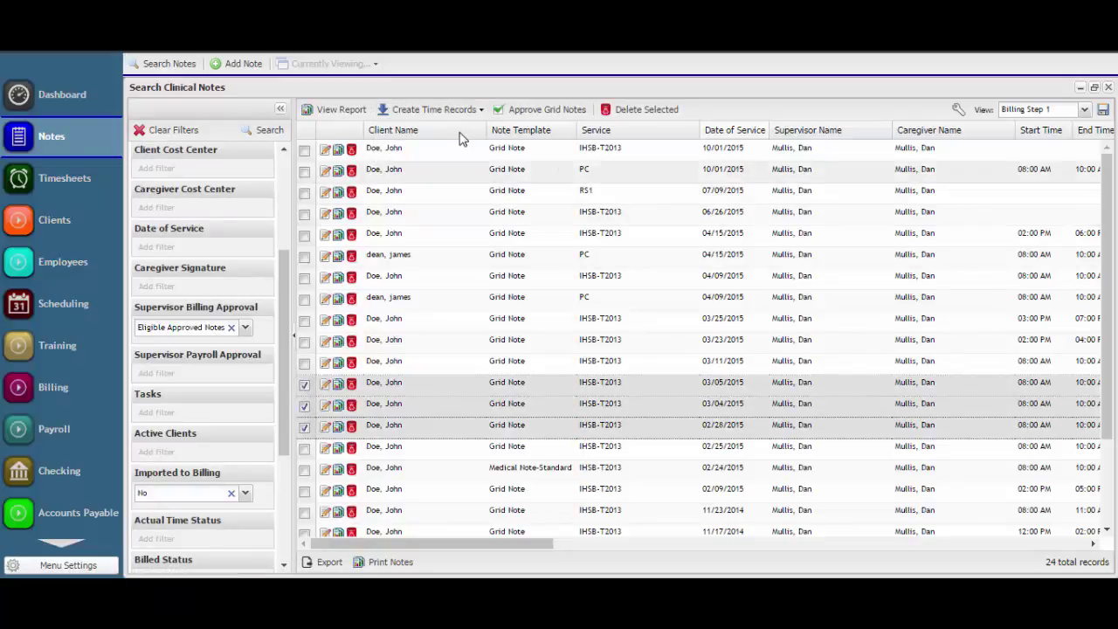
click(480, 111)
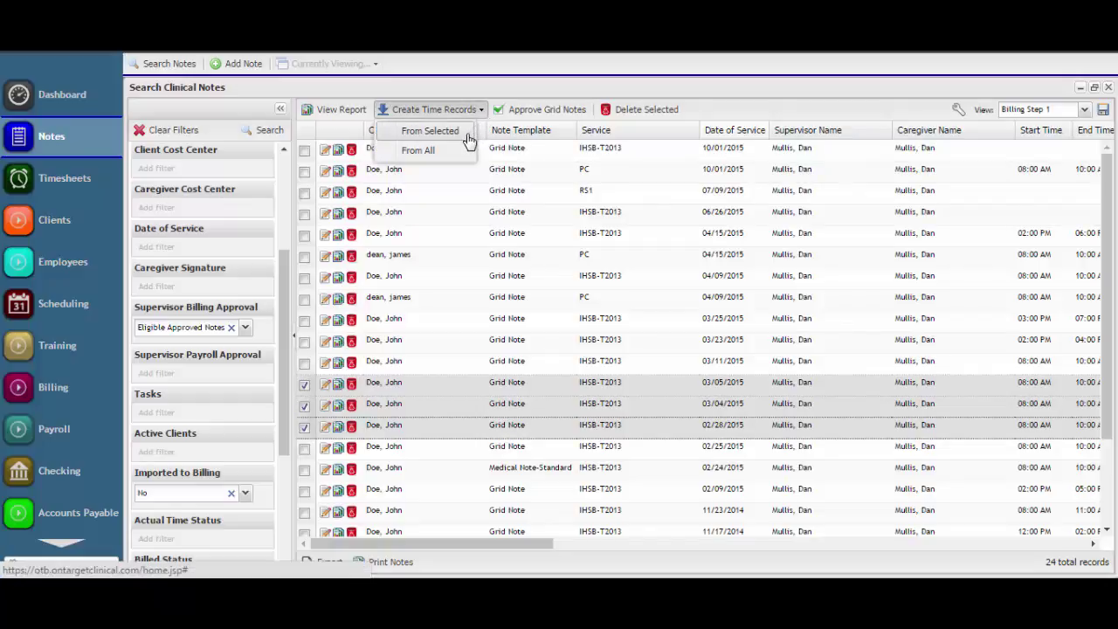
click(468, 137)
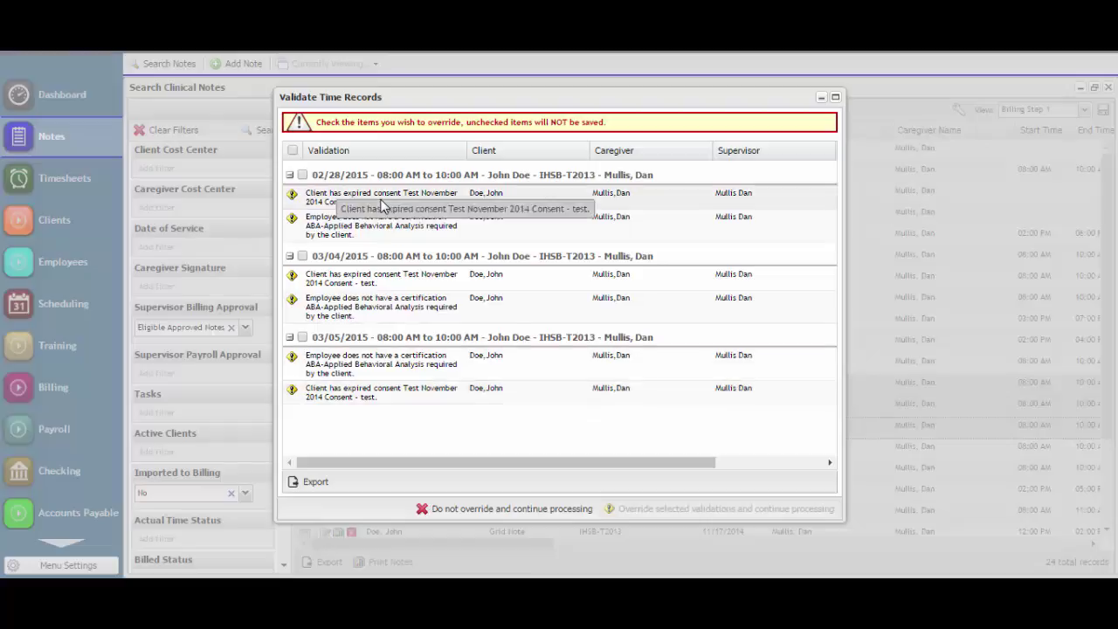
Override the validations for only the 02/28/2015 and 03/05/2015 time records and continue processing.
key(space)
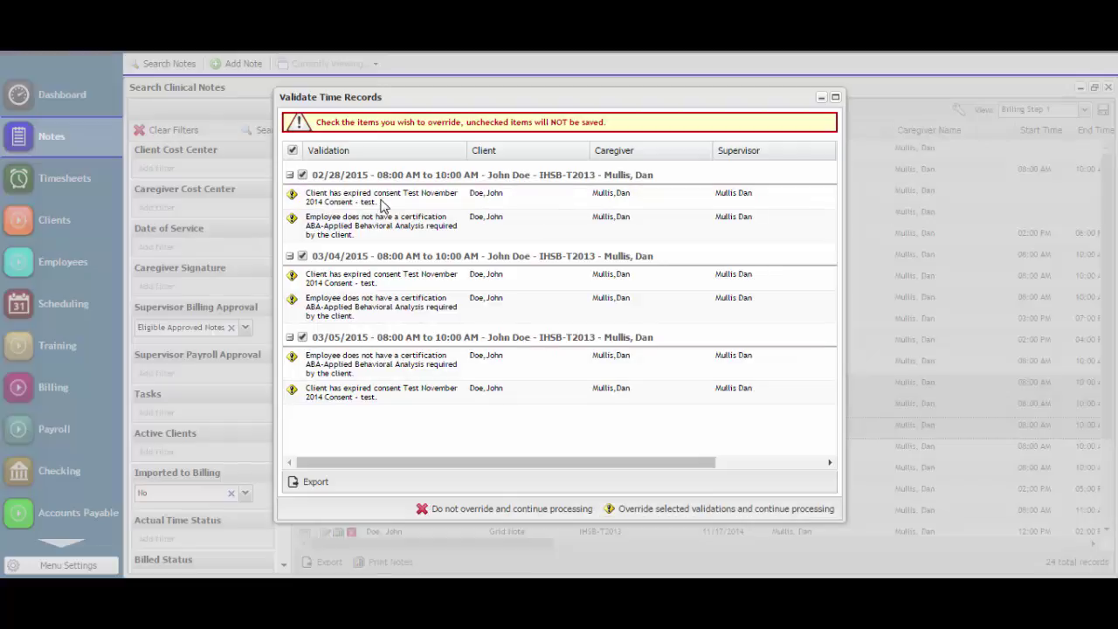
click(382, 203)
key(Down)
key(Down)
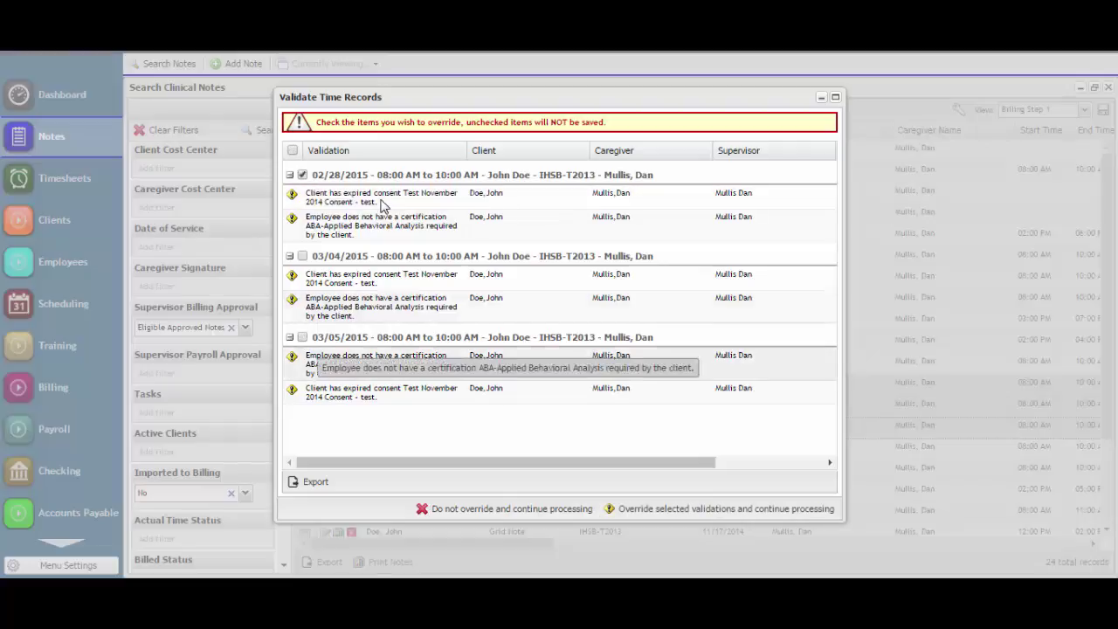
key(space)
key(Down)
key(Tab)
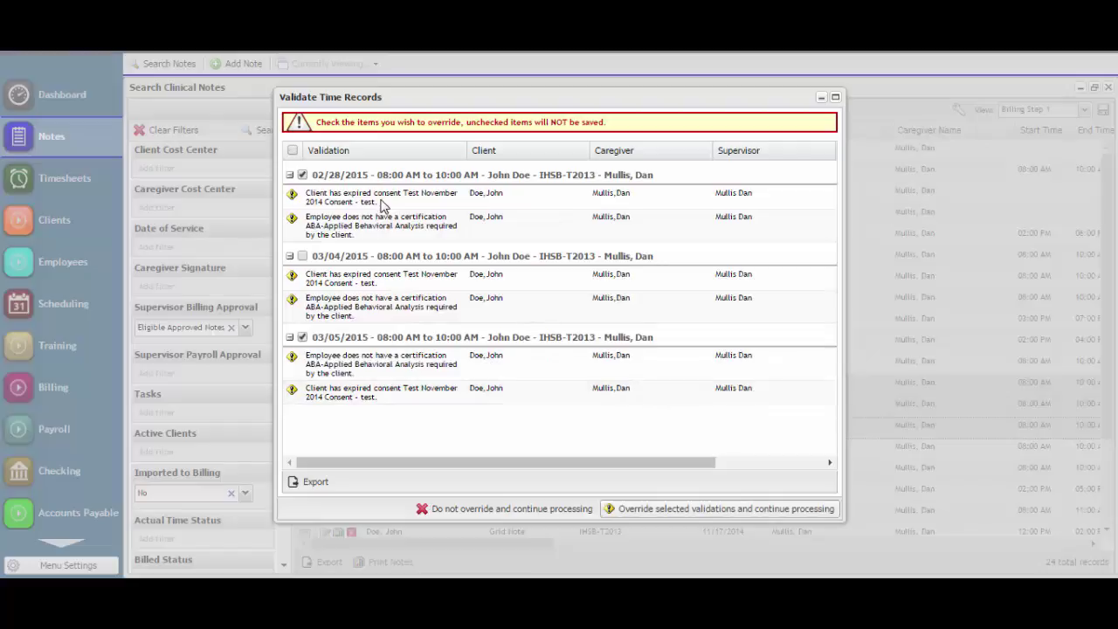
key(Return)
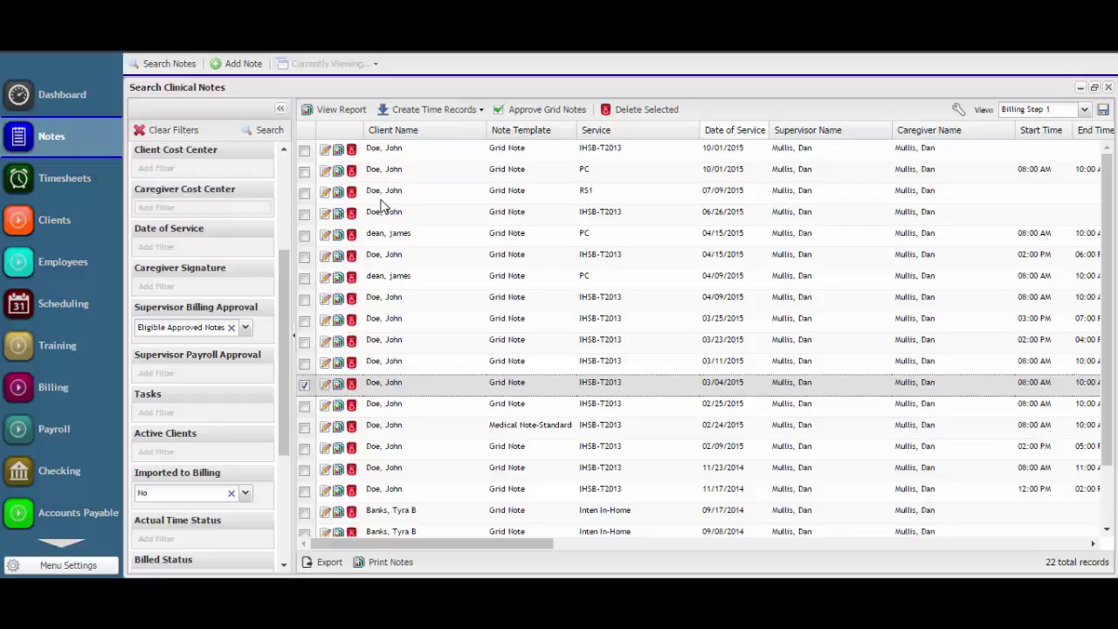
Search with Supervisor Billing Approval set to Eligible Unapproved Notes and Caregiver Signature set to All Unsigned Notes.
key(alt+Down)
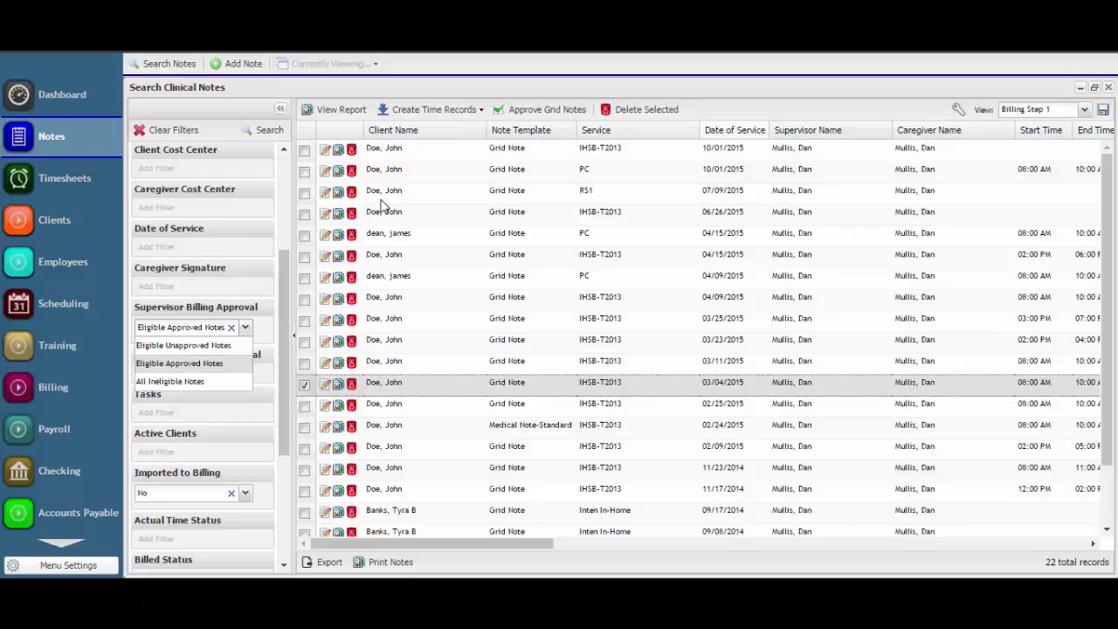
key(Up)
key(Return)
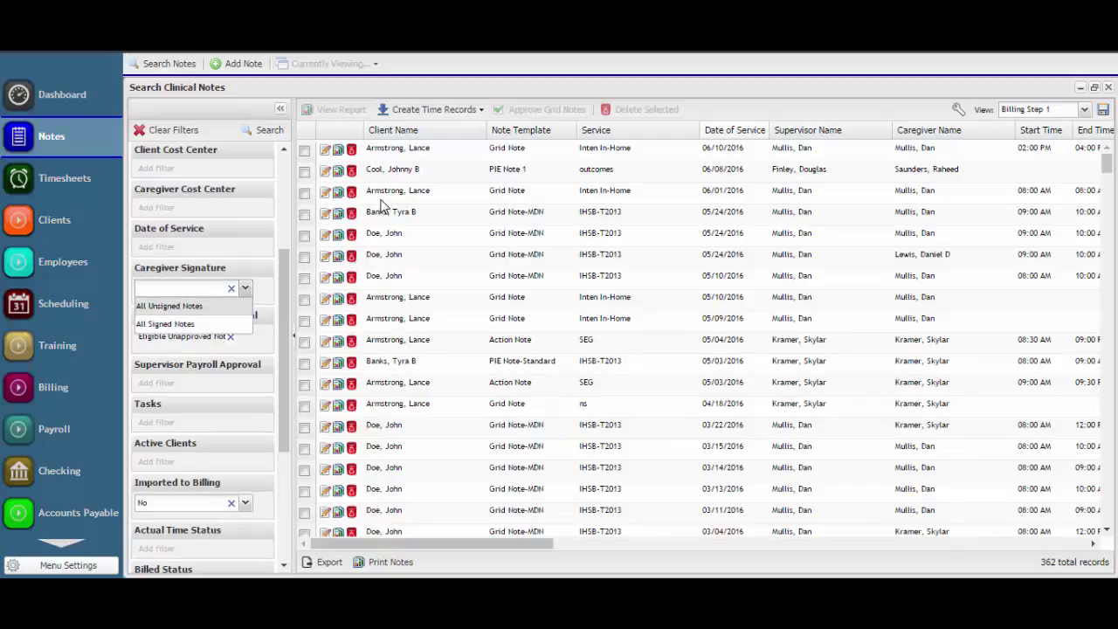
key(Return)
key(Return)
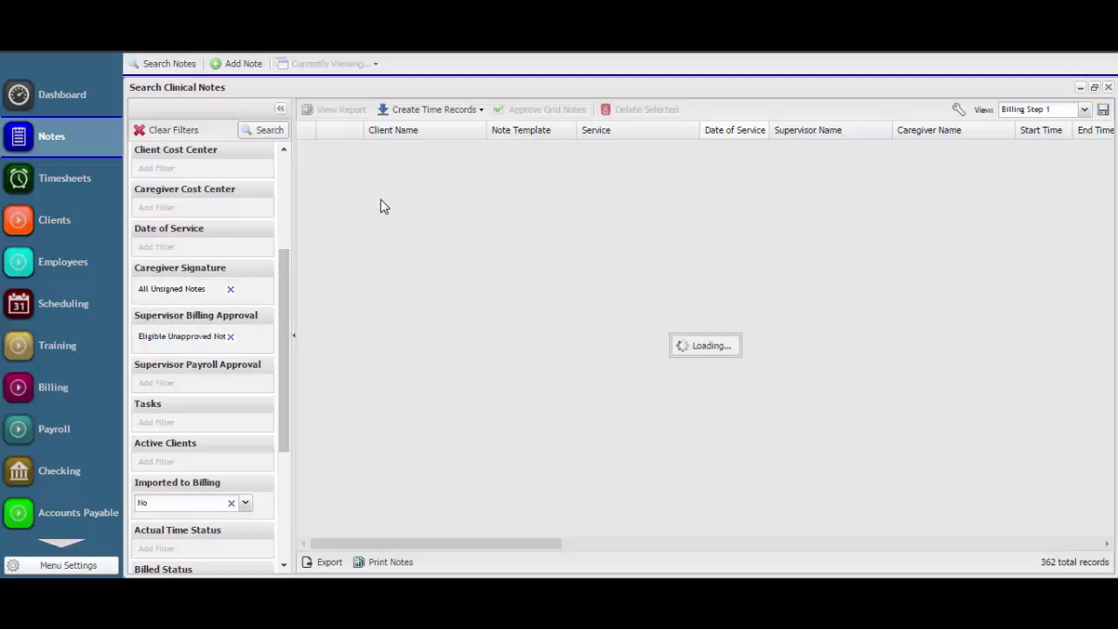
Set the Caregiver Signature filter to All Signed Notes and rerun the search.
key(Down)
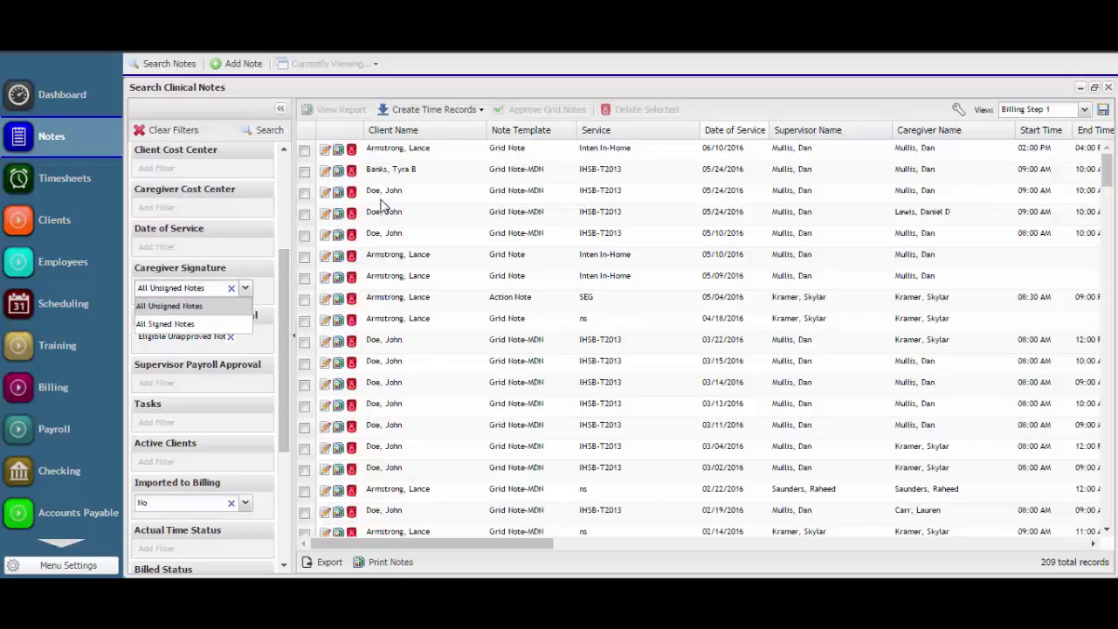
key(Down)
key(Return)
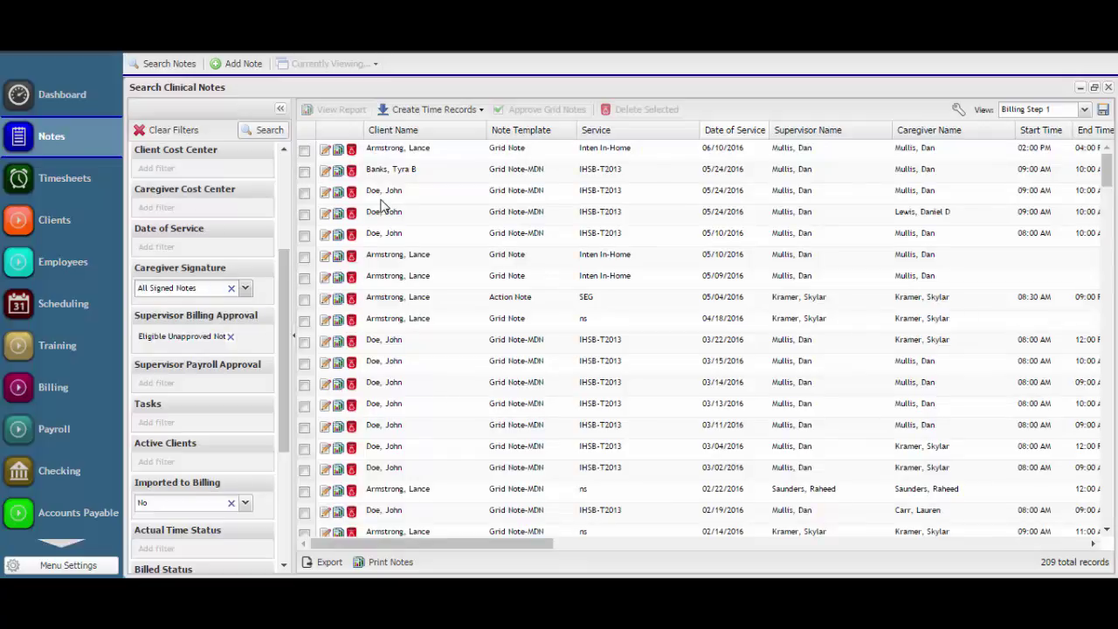
key(Return)
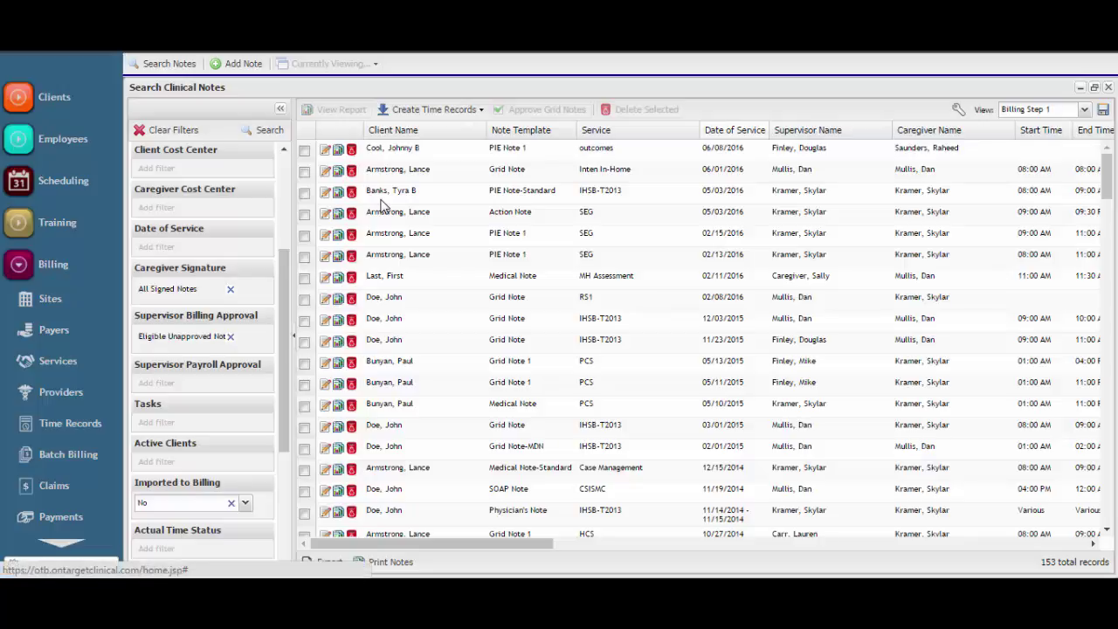
Show the available Support contact options.
click(1031, 35)
key(Right)
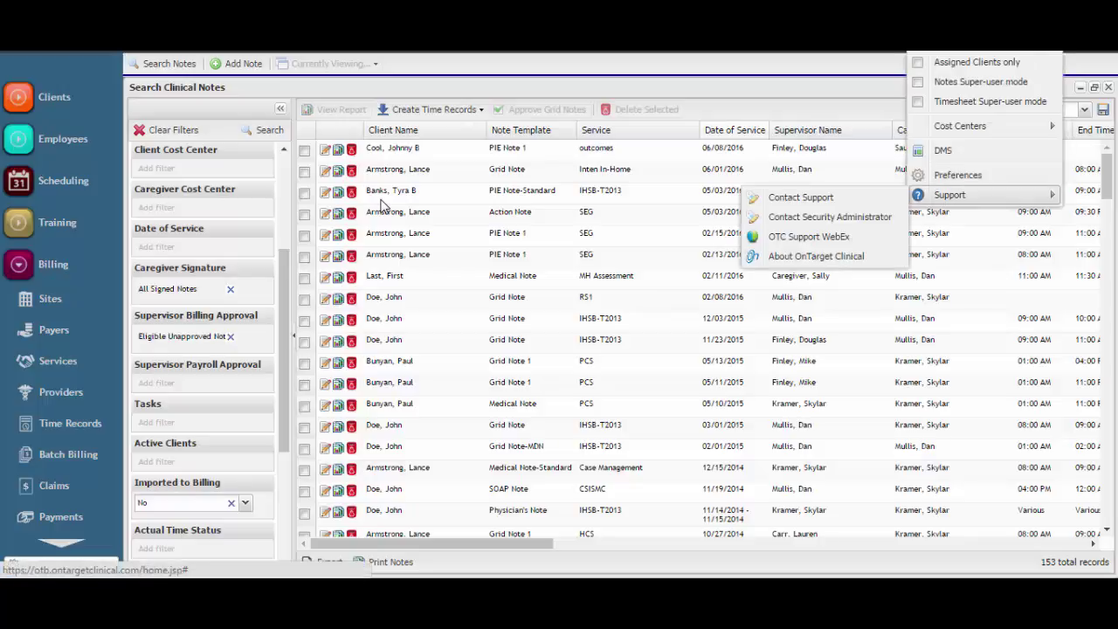